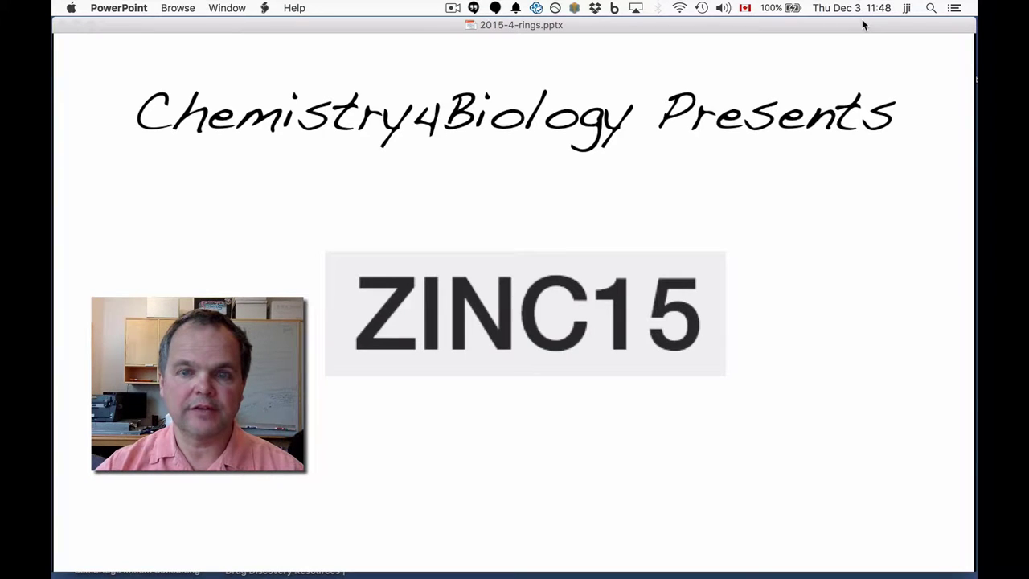
{"action": "key", "text": "Right"}
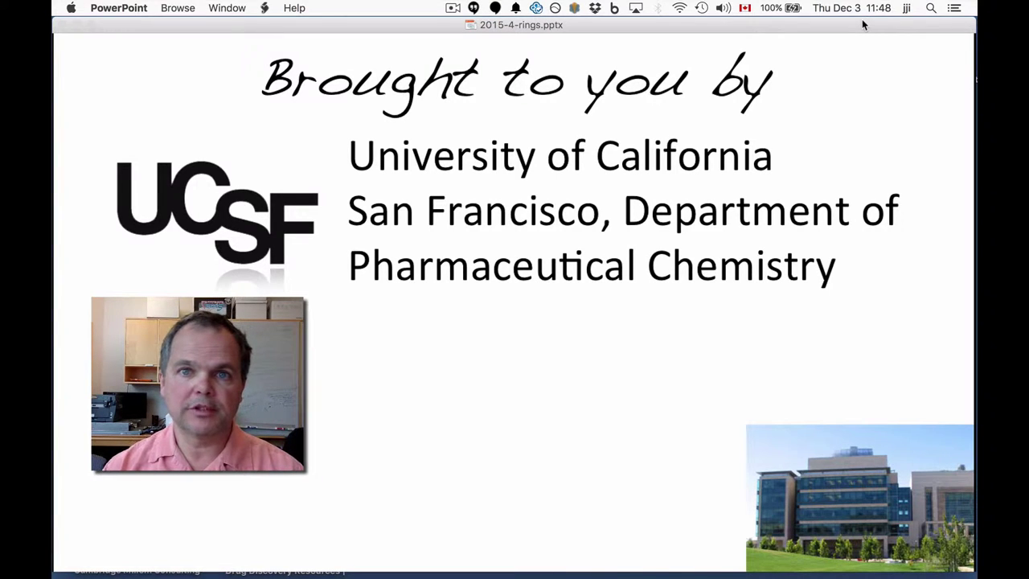
{"action": "key", "text": "Right"}
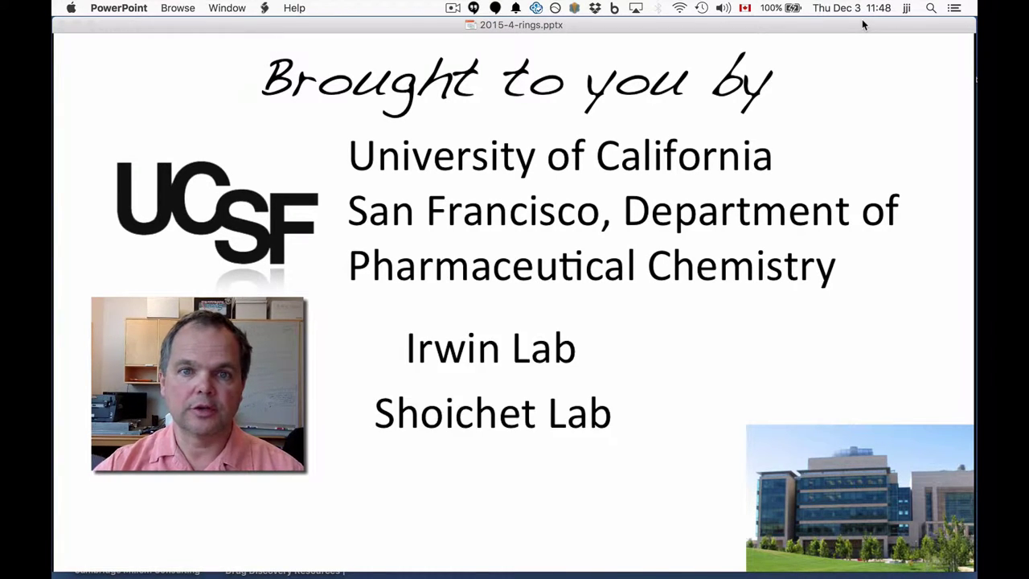
{"action": "key", "text": "Right"}
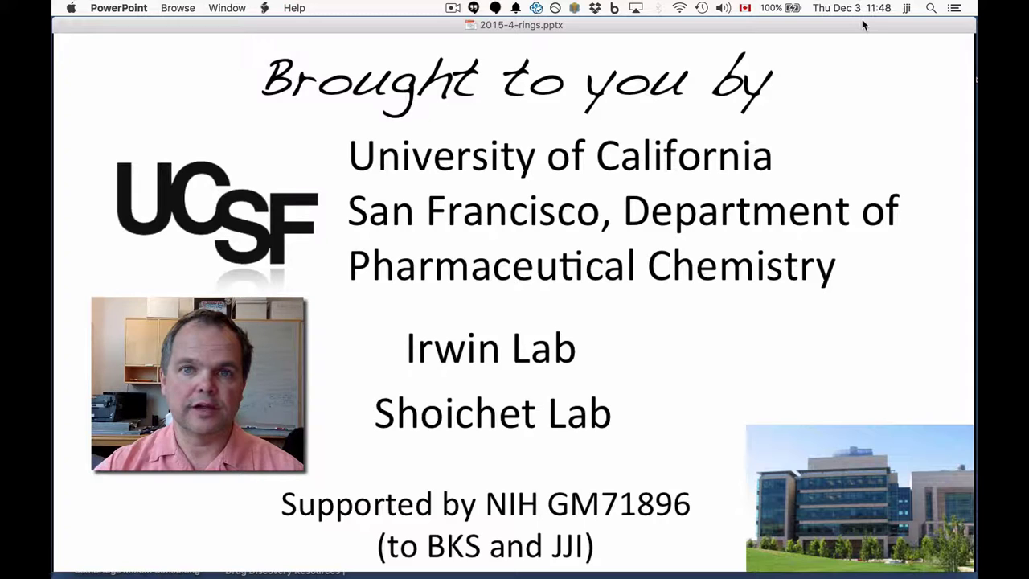
{"action": "key", "text": "Right"}
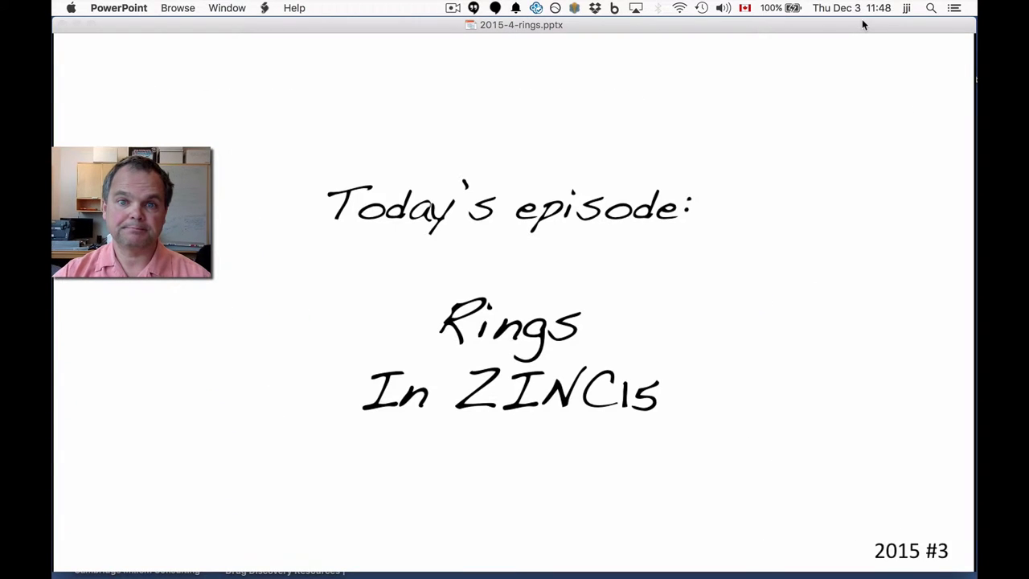
{"action": "key", "text": "Right"}
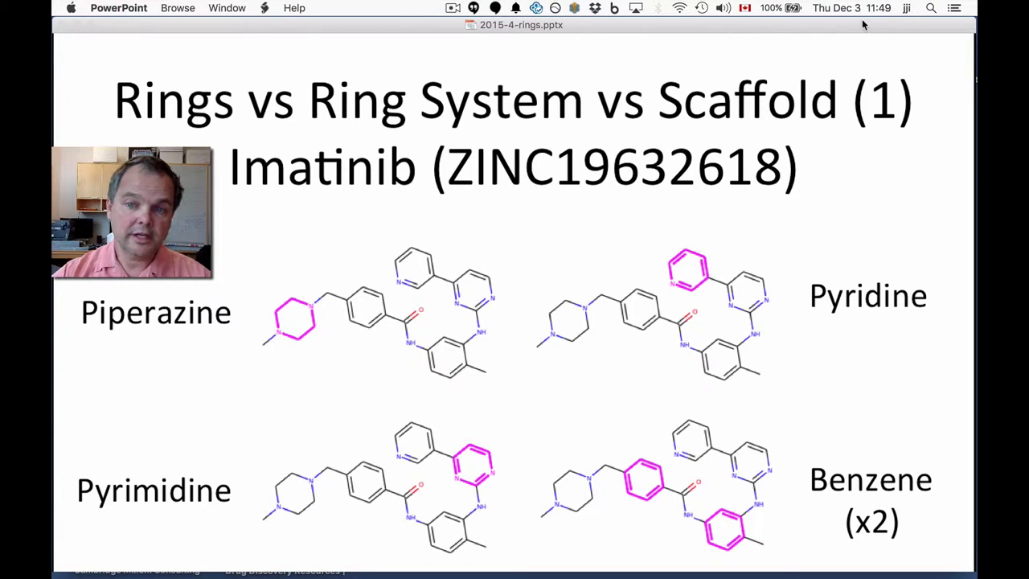
{"action": "key", "text": "Right"}
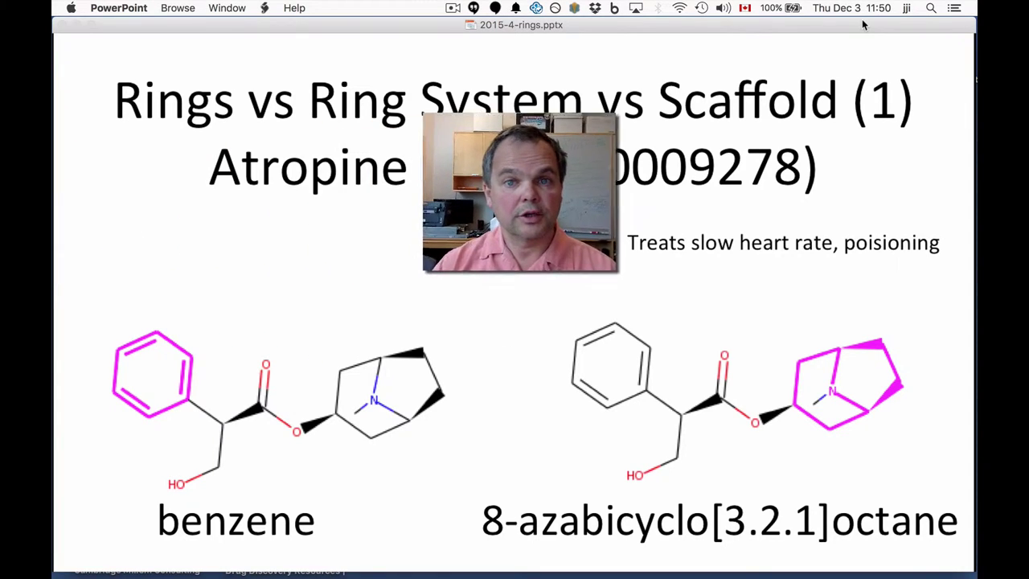
{"action": "key", "text": "Right"}
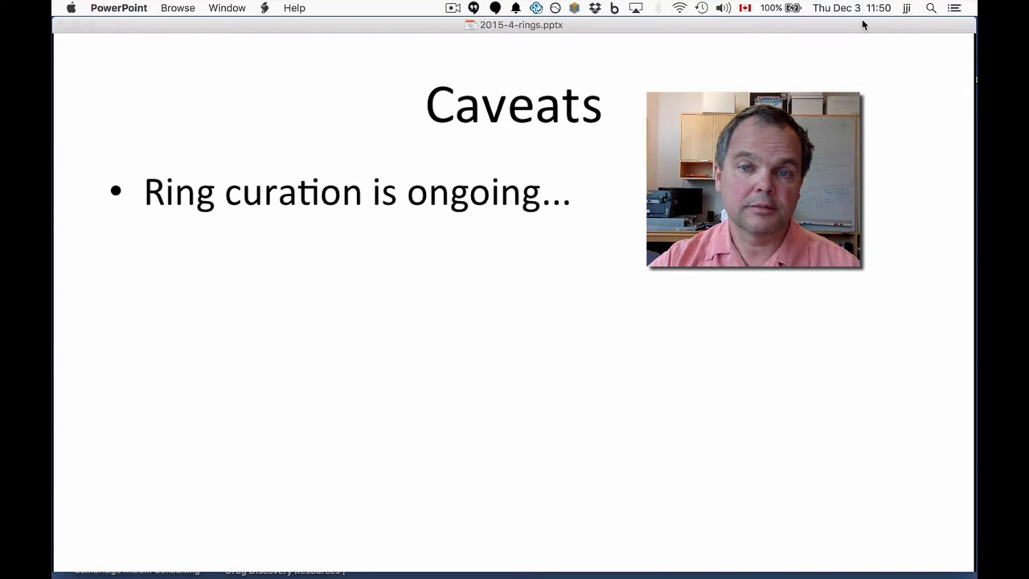
{"action": "key", "text": "Right"}
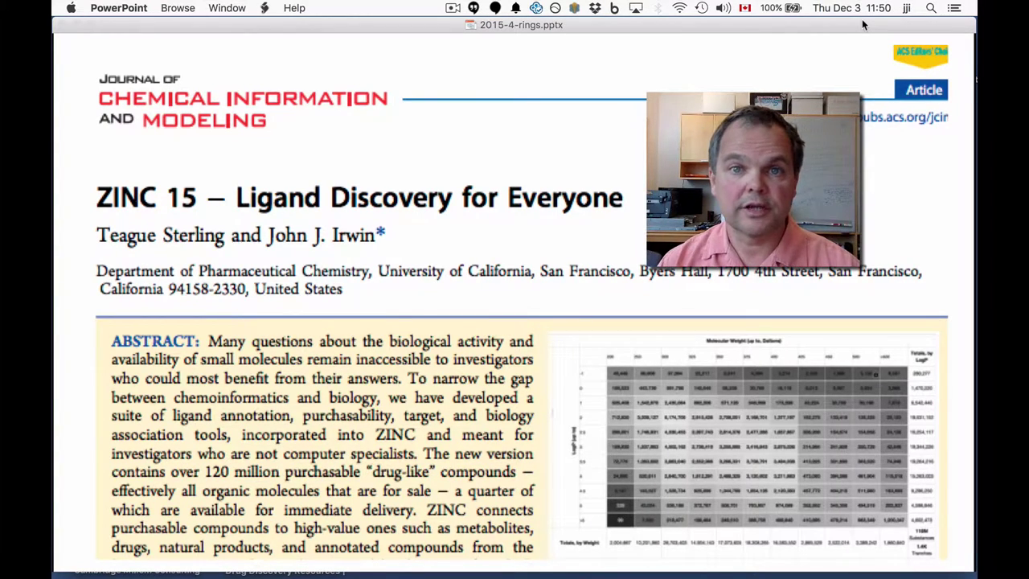
{"action": "key", "text": "Right"}
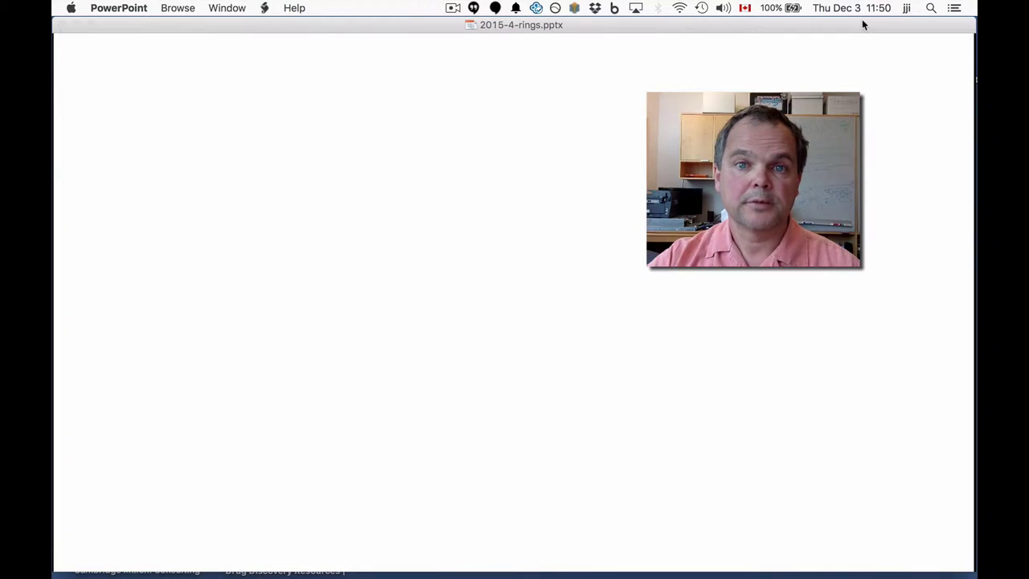
Switch to the ZINC15 site in Chrome and open the browsable list of all rings
{"action": "key", "text": "ctrl+Right"}
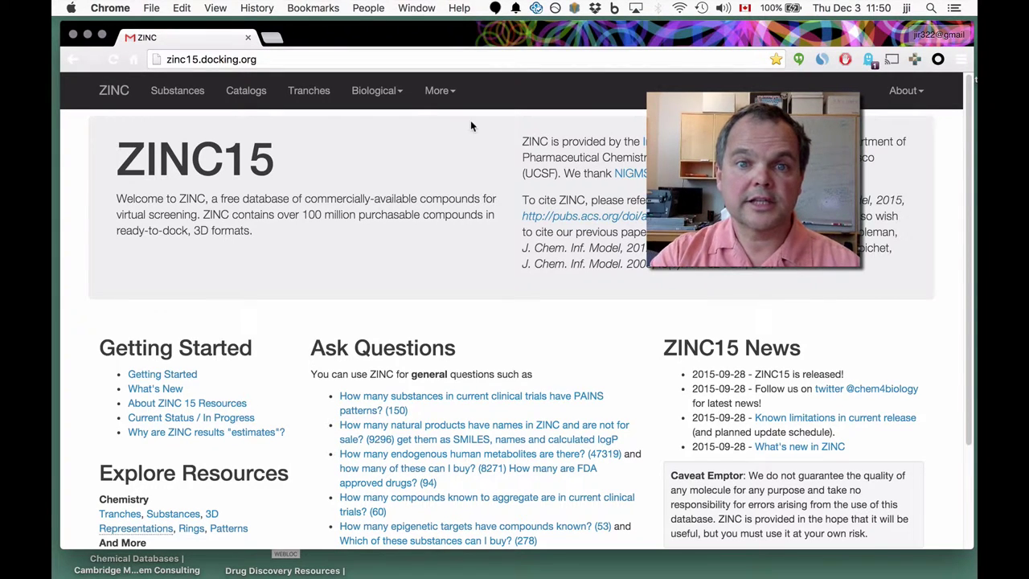
{"action": "left_click", "coordinate": [439, 95]}
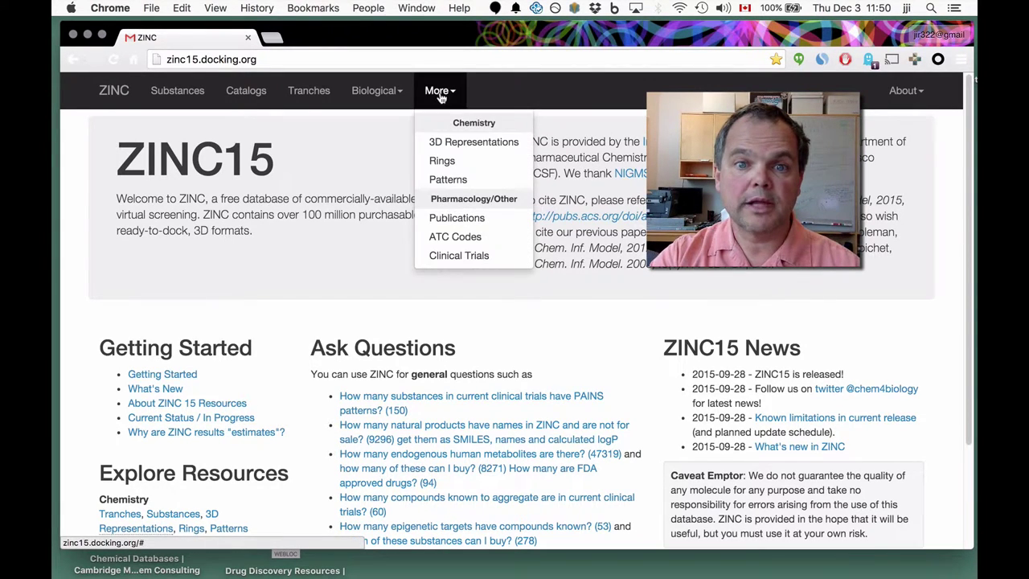
{"action": "left_click", "coordinate": [443, 162]}
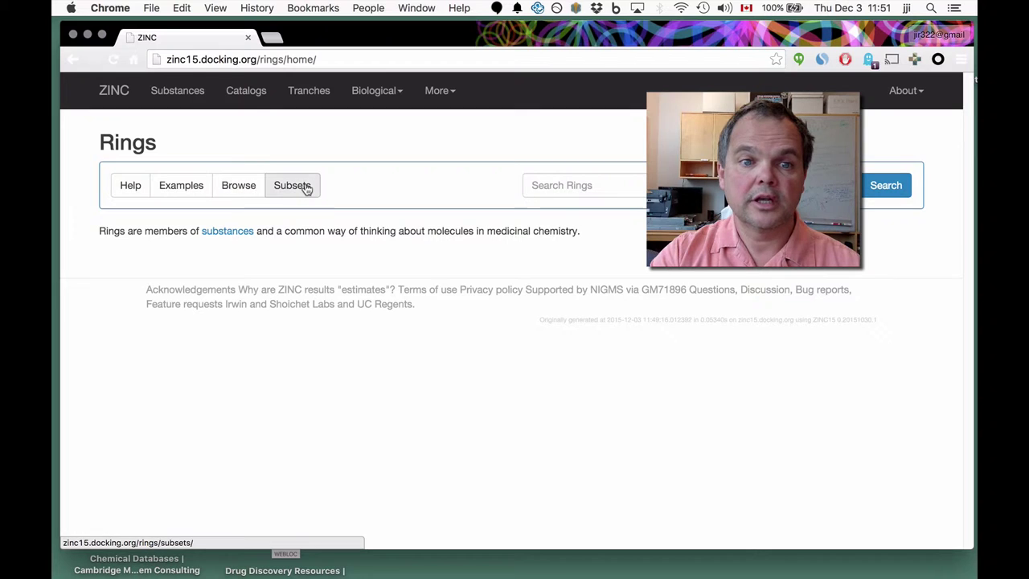
{"action": "left_click", "coordinate": [233, 196]}
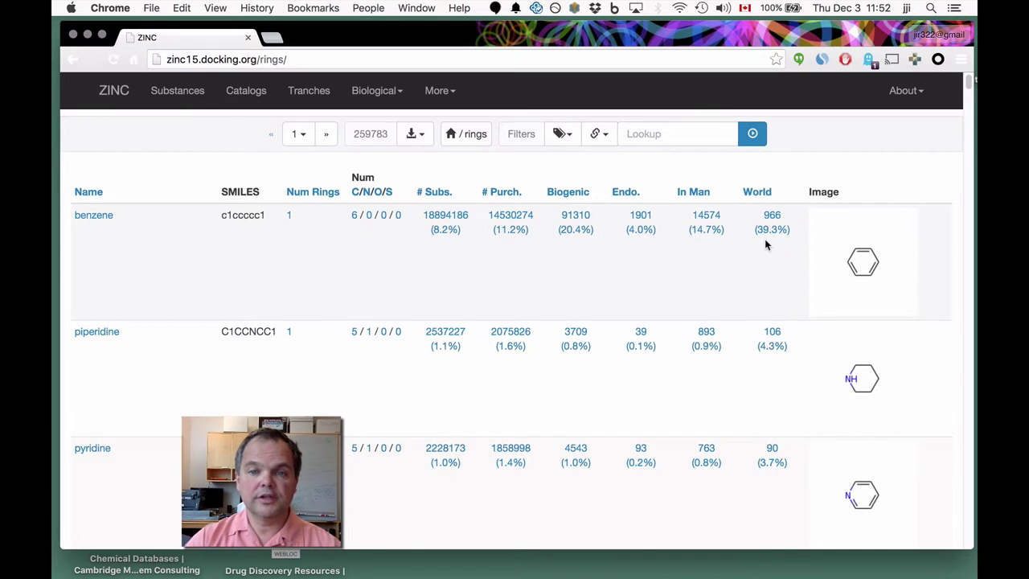
Look over the rings list and sort it by the World column in descending order
{"action": "scroll", "coordinate": [764, 245], "scroll_direction": "down", "scroll_amount": 20}
{"action": "scroll", "coordinate": [765, 244], "scroll_direction": "up", "scroll_amount": 5}
{"action": "scroll", "coordinate": [765, 244], "scroll_direction": "up", "scroll_amount": 10}
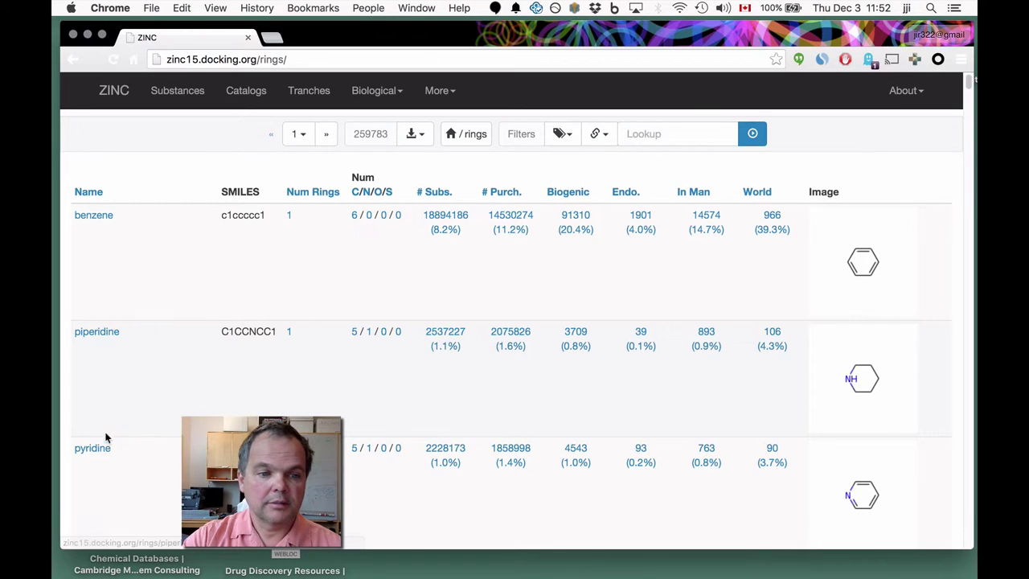
{"action": "scroll", "coordinate": [202, 362], "scroll_direction": "down", "scroll_amount": 3}
{"action": "scroll", "coordinate": [202, 363], "scroll_direction": "up", "scroll_amount": 3}
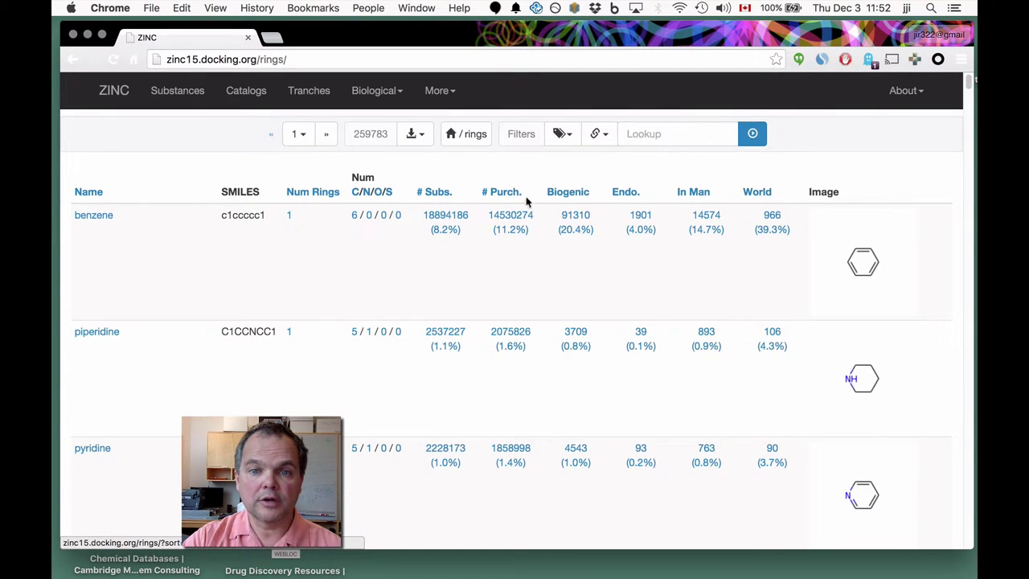
{"action": "left_click", "coordinate": [756, 193]}
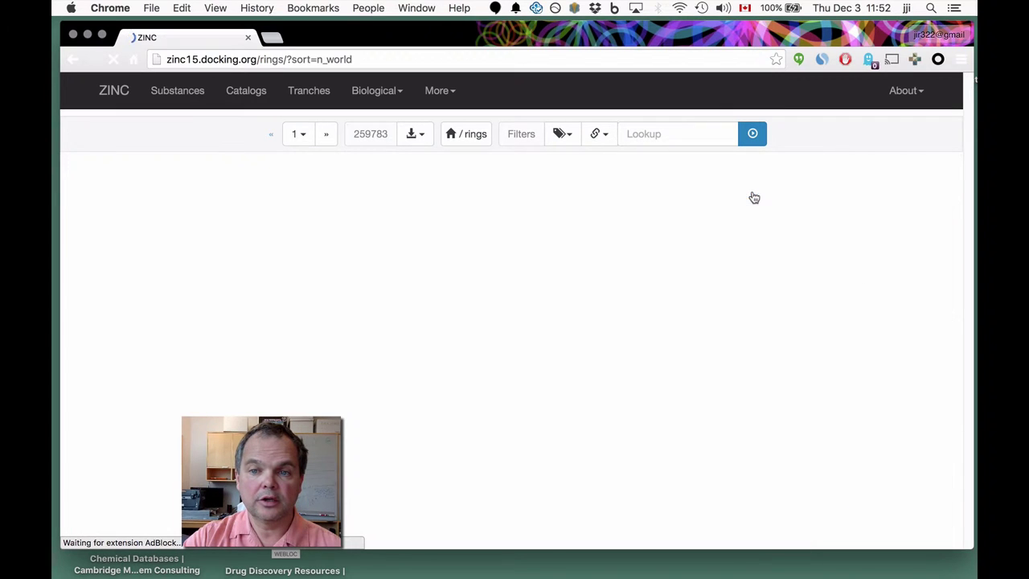
{"action": "left_click", "coordinate": [764, 197]}
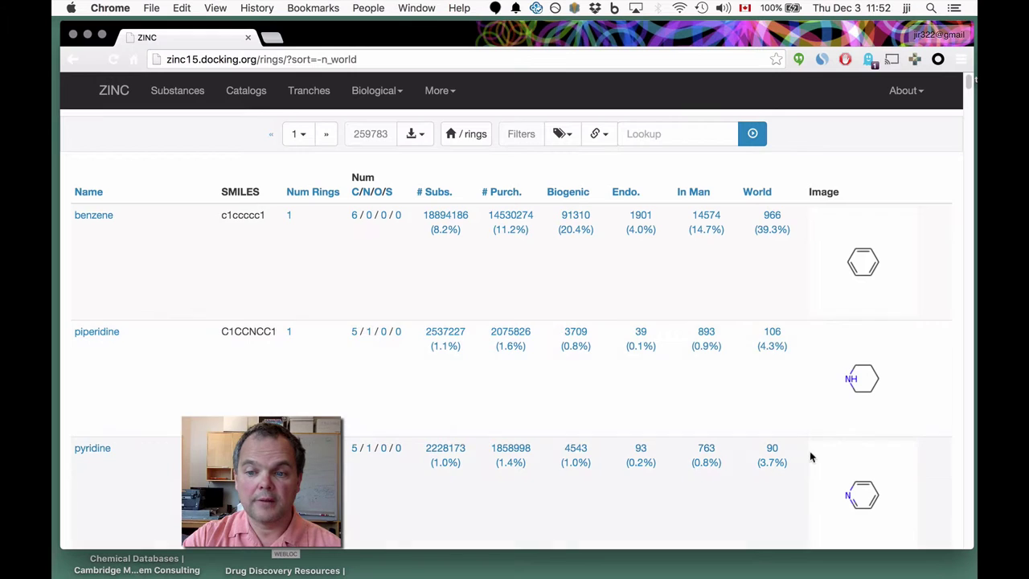
Check the sorted rings and reload the list with the address parameter sort=-n_world
{"action": "scroll", "coordinate": [817, 453], "scroll_direction": "down", "scroll_amount": 8}
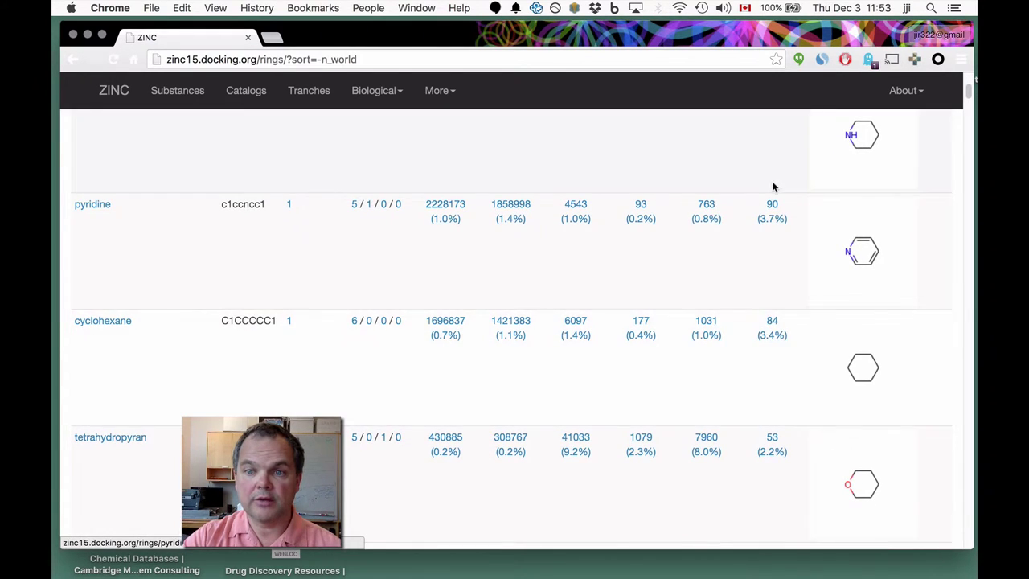
{"action": "scroll", "coordinate": [773, 187], "scroll_direction": "up", "scroll_amount": 8}
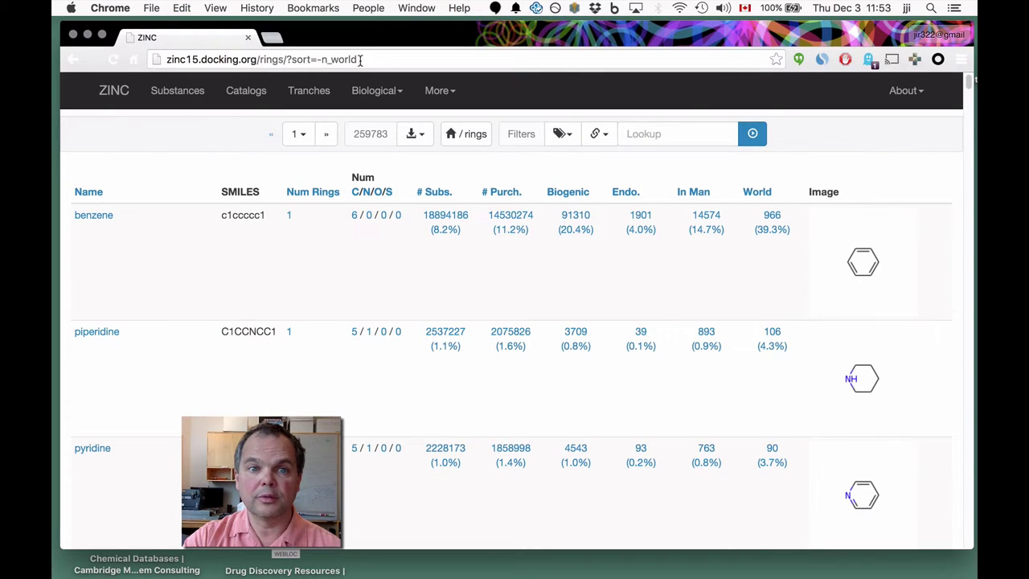
{"action": "left_click", "coordinate": [317, 62]}
{"action": "type", "text": "-"}
{"action": "key", "text": "Return"}
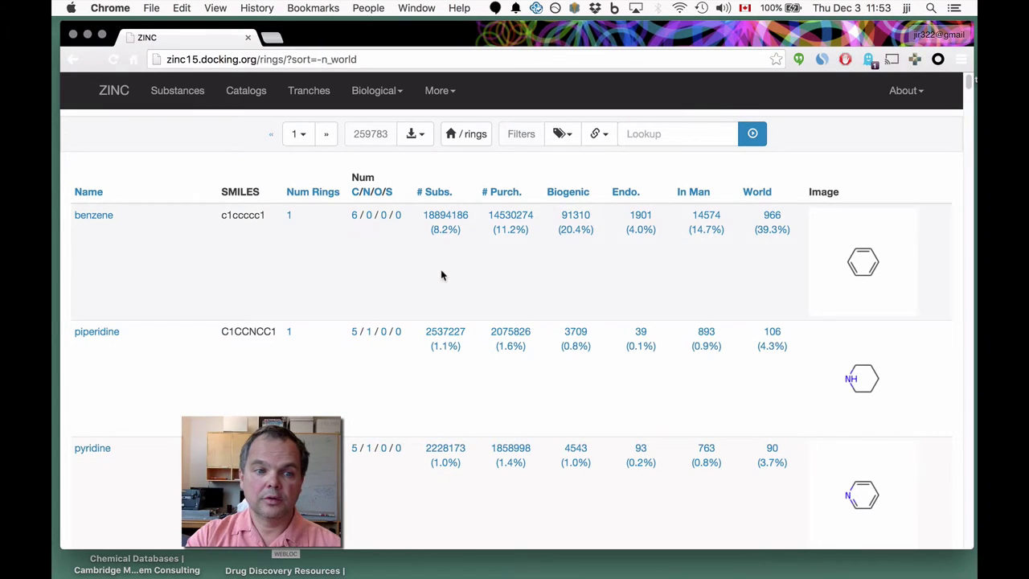
Open the piperidine ring's page and review the substance categories it is present in
{"action": "left_click", "coordinate": [103, 333]}
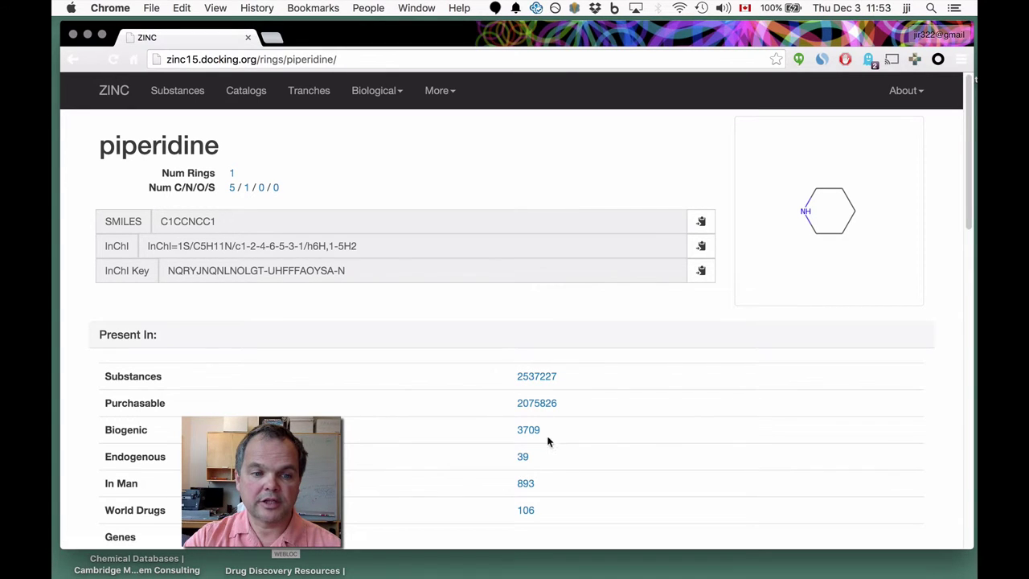
{"action": "scroll", "coordinate": [683, 472], "scroll_direction": "down", "scroll_amount": 2}
{"action": "scroll", "coordinate": [683, 472], "scroll_direction": "up", "scroll_amount": 2}
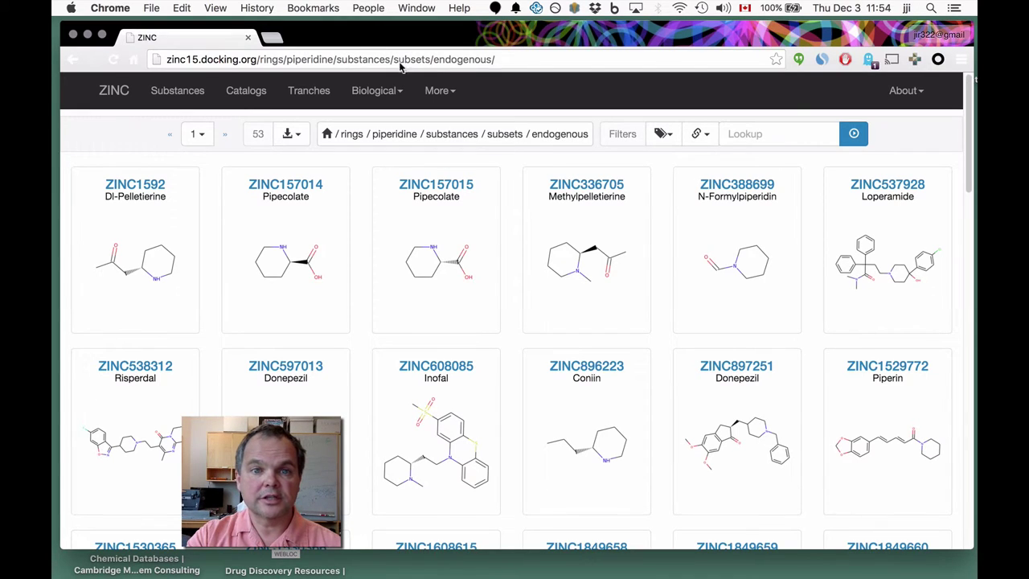
Show the piperidine substances in the FDA subset by replacing endogenous with fda in the page address
{"action": "left_click_drag", "start_coordinate": [433, 60], "coordinate": [490, 65]}
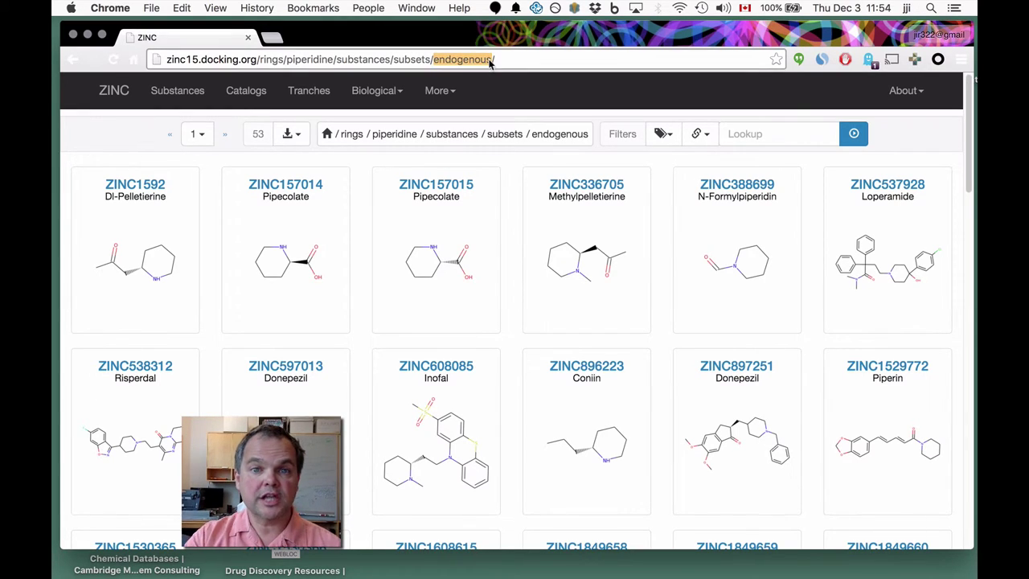
{"action": "type", "text": "fda"}
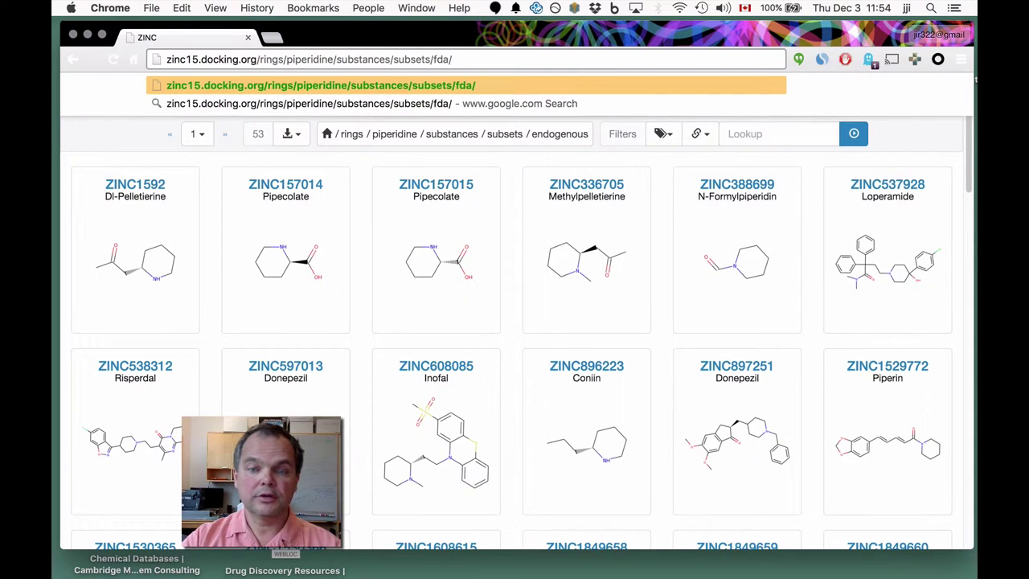
{"action": "key", "text": "Return"}
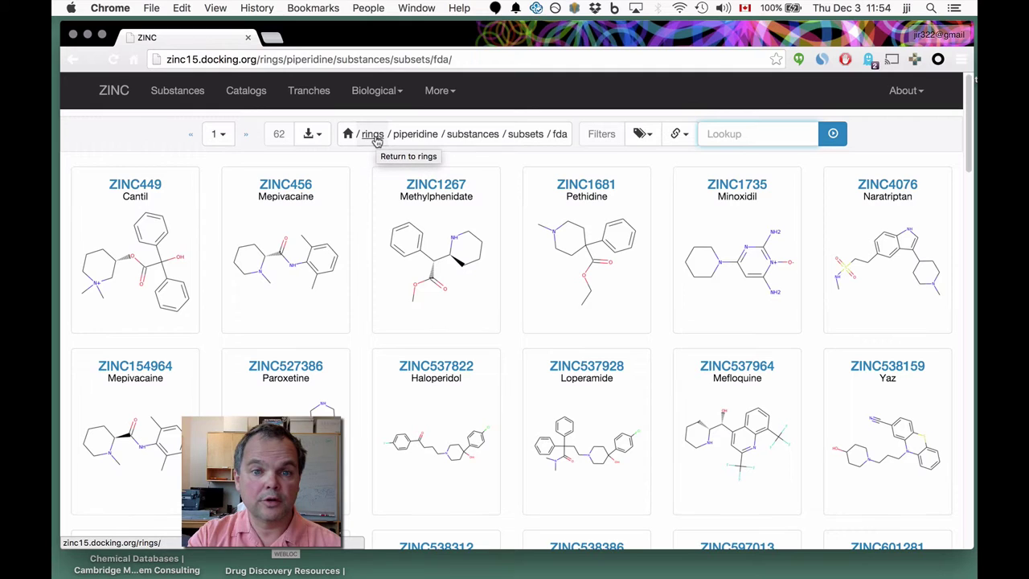
List the World Drugs substances containing piperidine and restrict them to the For Sale subset
{"action": "left_click", "coordinate": [421, 138]}
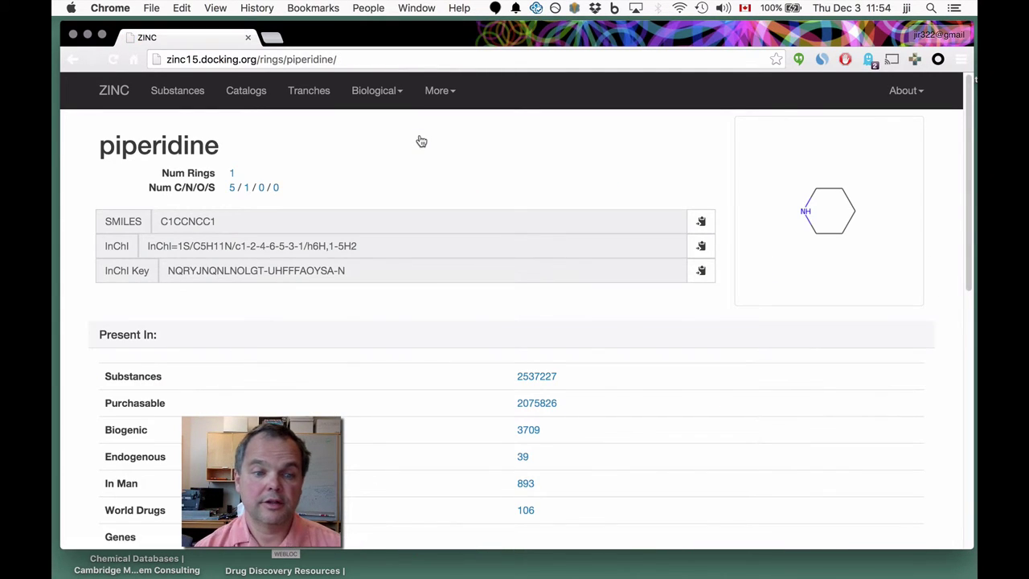
{"action": "left_click", "coordinate": [527, 517]}
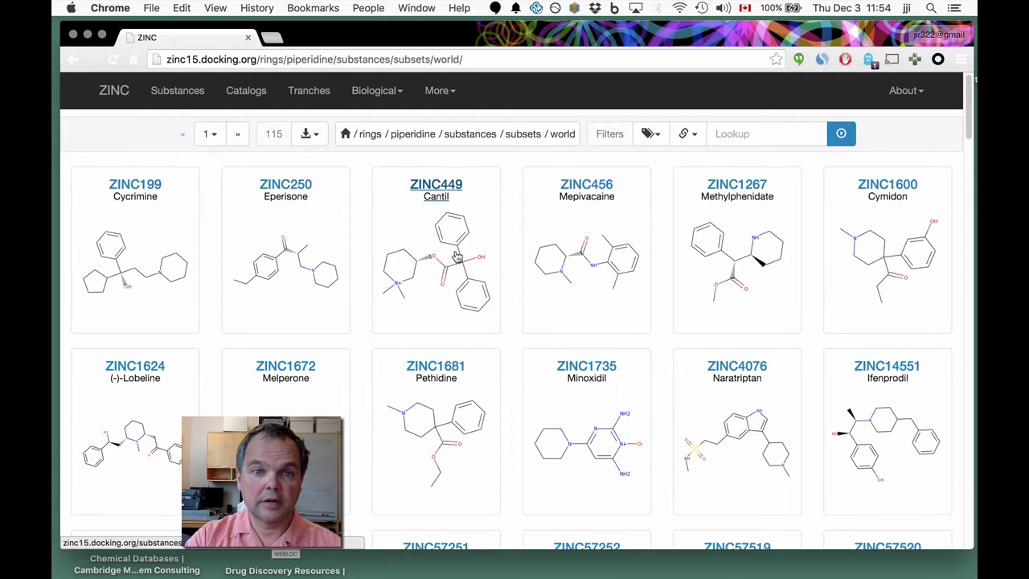
{"action": "left_click", "coordinate": [649, 133]}
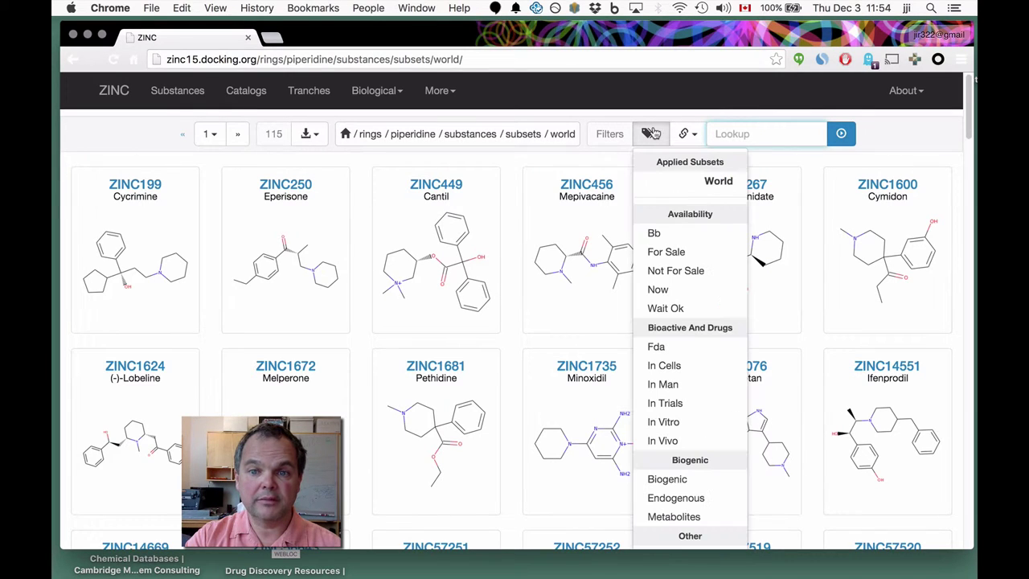
{"action": "left_click", "coordinate": [665, 252]}
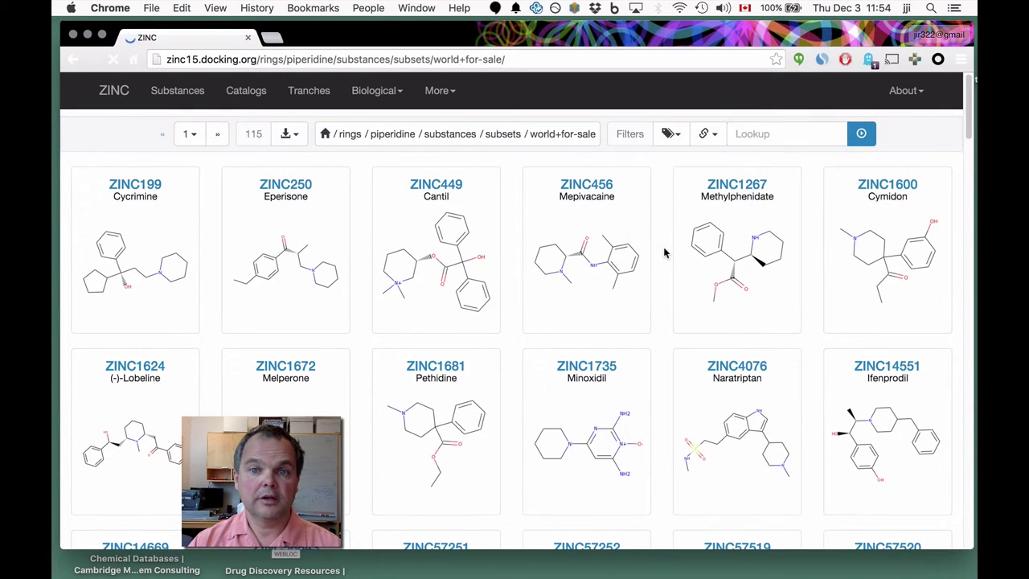
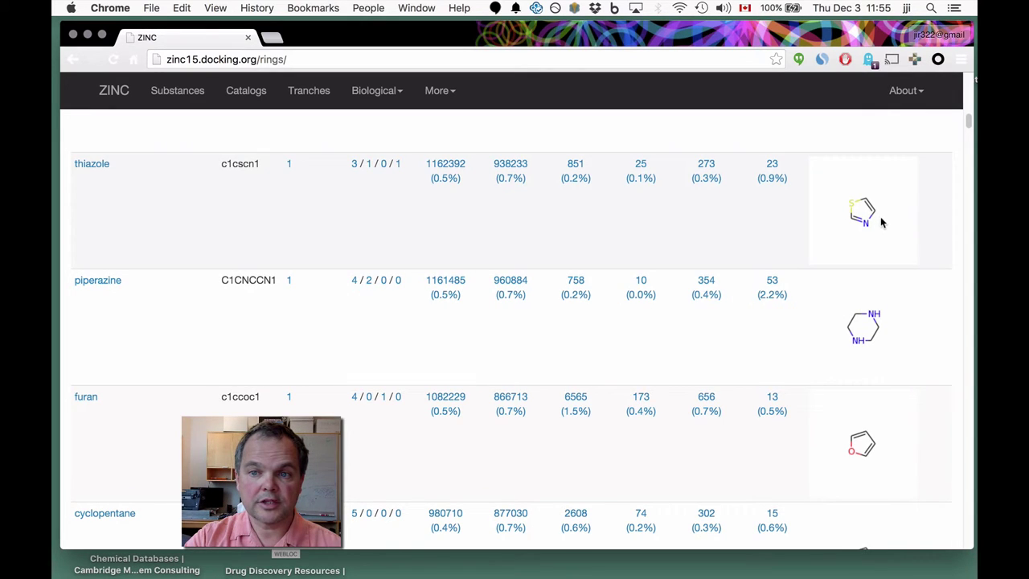
Open the thiazole ring's page and go to its related ring 3H-thiazolo[4,5-b]quinoxalin-2-imine
{"action": "left_click", "coordinate": [95, 165]}
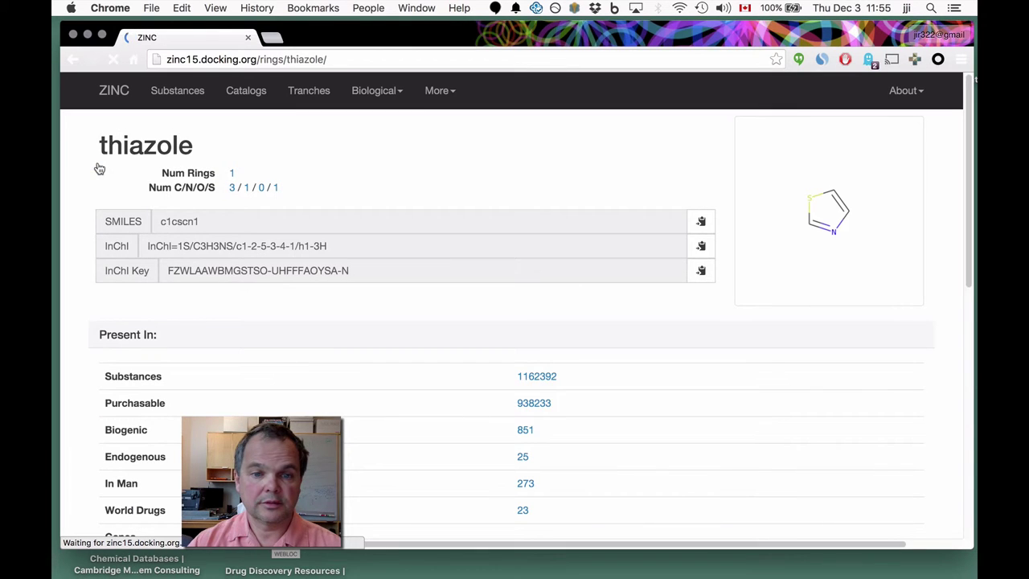
{"action": "scroll", "coordinate": [688, 351], "scroll_direction": "down", "scroll_amount": 2}
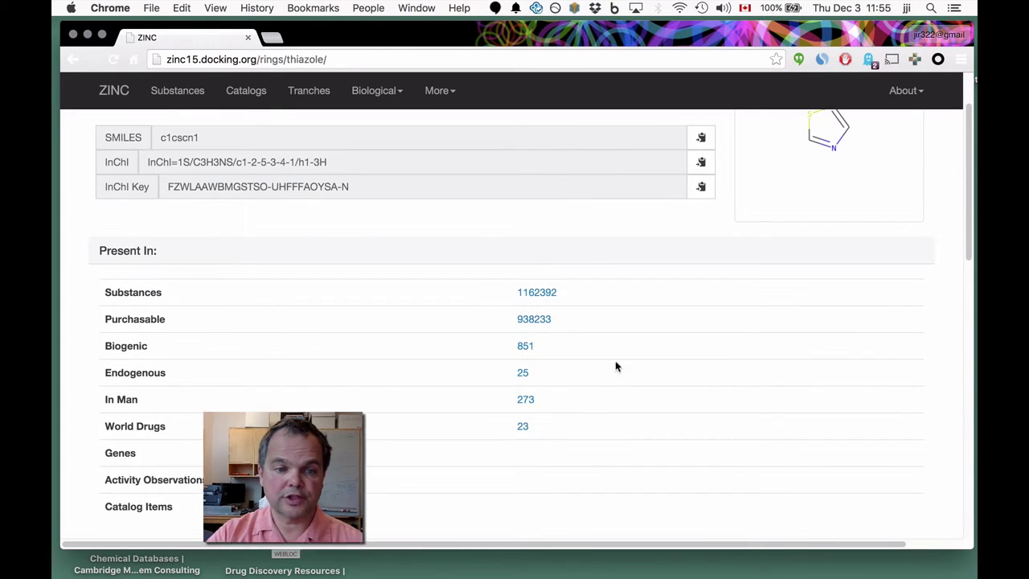
{"action": "scroll", "coordinate": [701, 395], "scroll_direction": "down", "scroll_amount": 7}
{"action": "scroll", "coordinate": [700, 395], "scroll_direction": "down", "scroll_amount": 1}
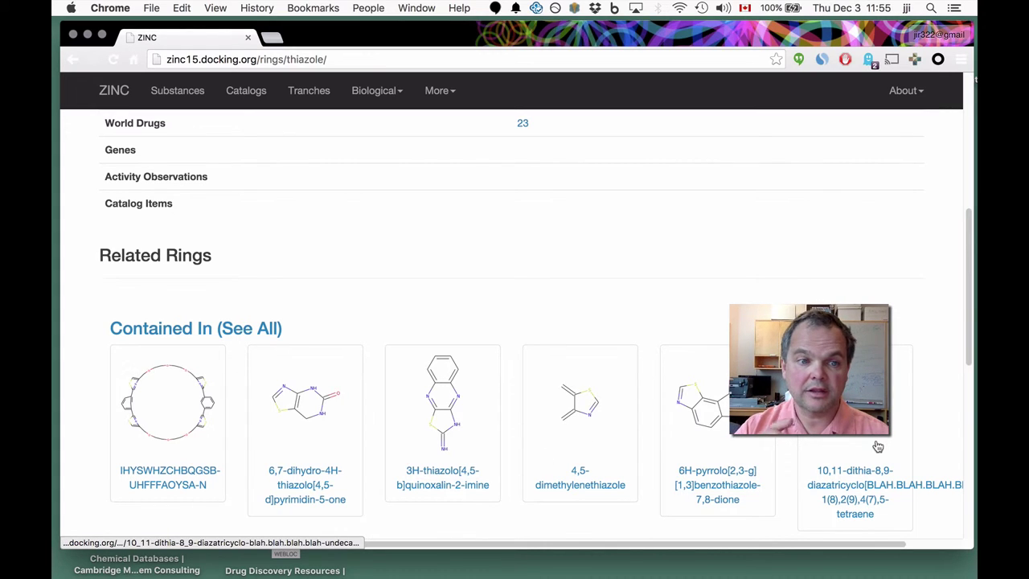
{"action": "scroll", "coordinate": [878, 446], "scroll_direction": "down", "scroll_amount": 4}
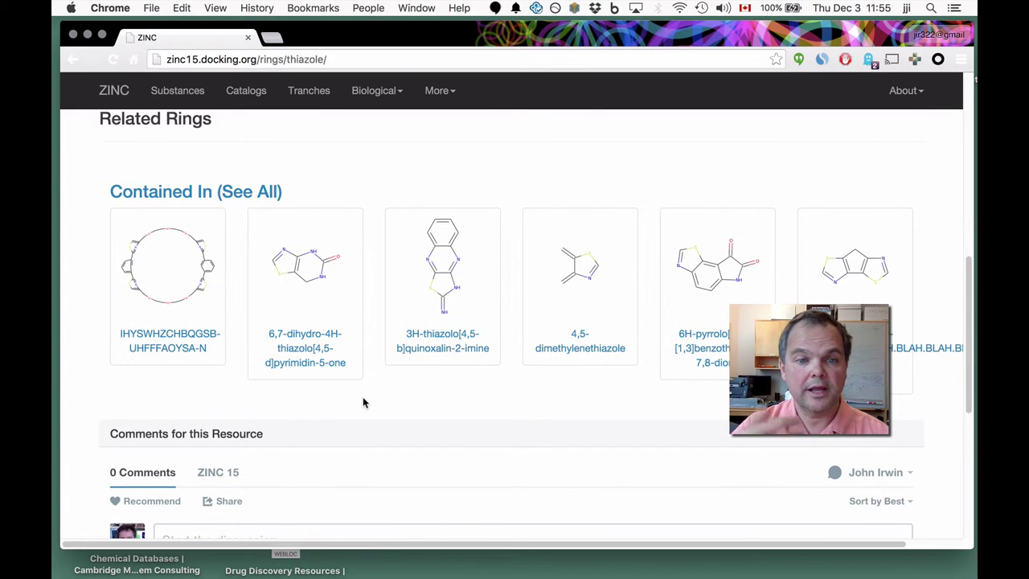
{"action": "left_click", "coordinate": [460, 354]}
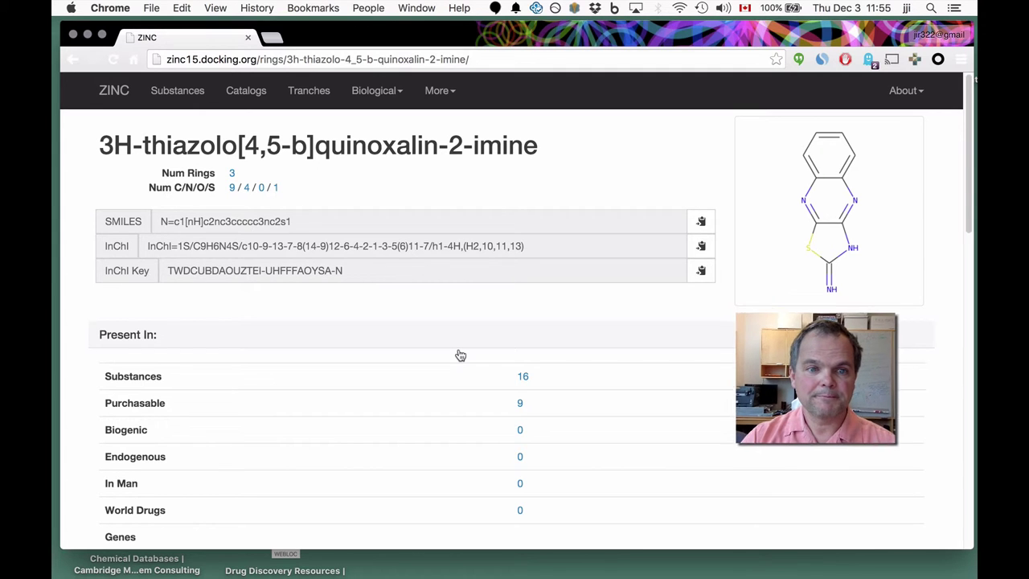
Examine the rings contained in 3H-thiazolo[4,5-b]quinoxalin-2-imine and the comments area of its page, comparing them with the ring's full structure
{"action": "scroll", "coordinate": [460, 355], "scroll_direction": "down", "scroll_amount": 5}
{"action": "scroll", "coordinate": [460, 354], "scroll_direction": "down", "scroll_amount": 1}
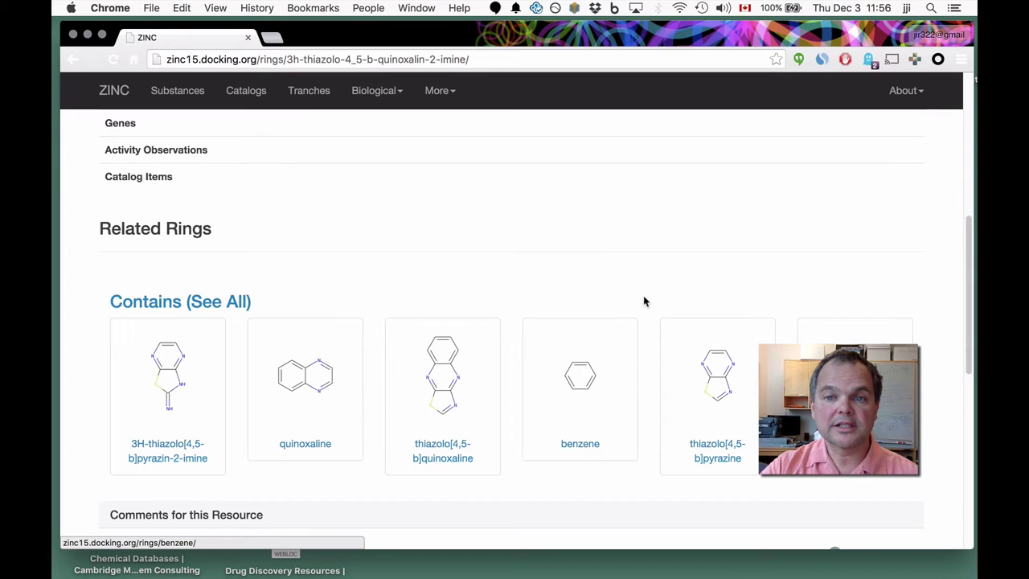
{"action": "scroll", "coordinate": [643, 296], "scroll_direction": "up", "scroll_amount": 5}
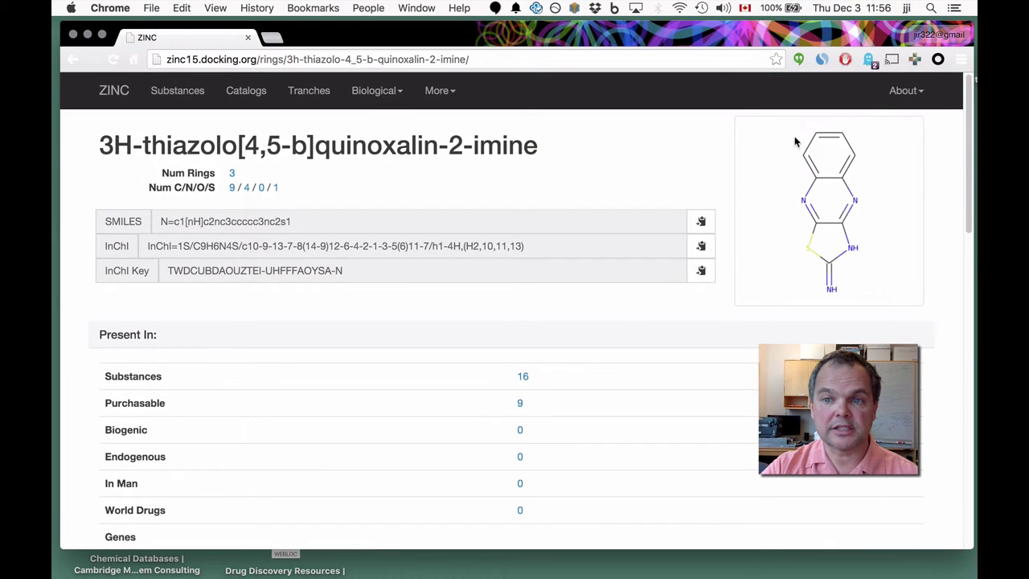
{"action": "scroll", "coordinate": [625, 317], "scroll_direction": "down", "scroll_amount": 7}
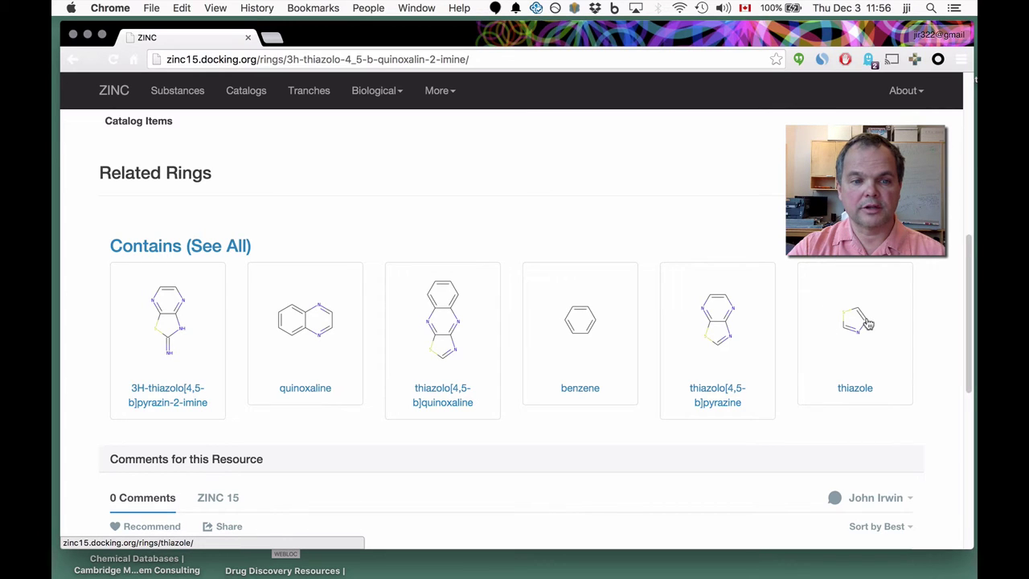
{"action": "scroll", "coordinate": [659, 372], "scroll_direction": "down", "scroll_amount": 5}
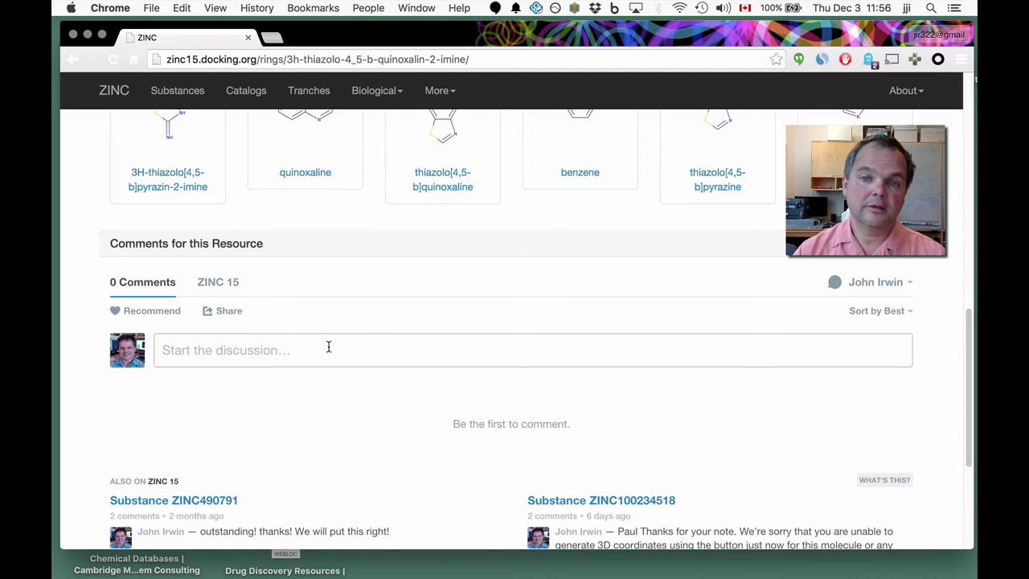
{"action": "scroll", "coordinate": [328, 346], "scroll_direction": "up", "scroll_amount": 4}
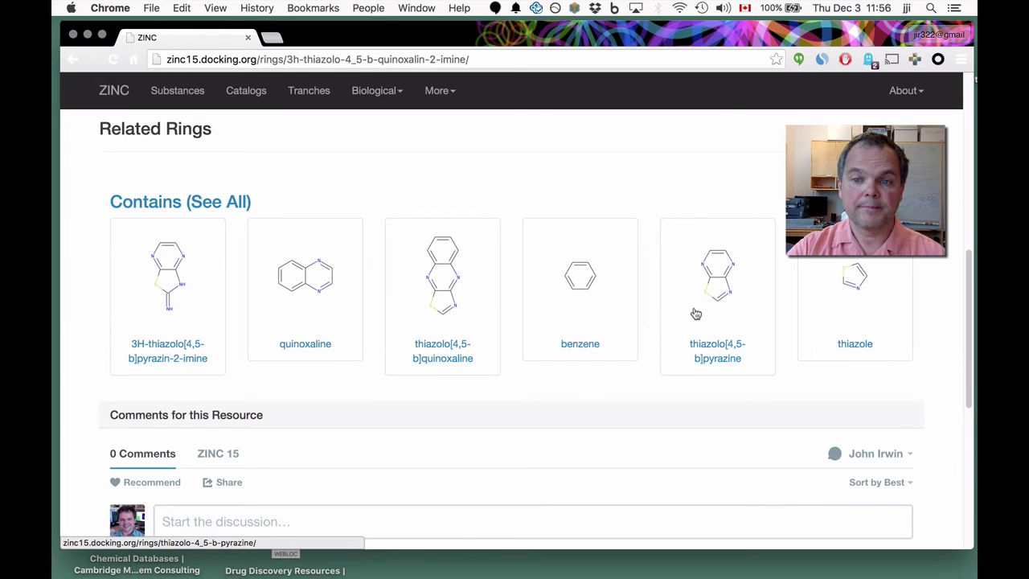
{"action": "scroll", "coordinate": [574, 299], "scroll_direction": "up", "scroll_amount": 10}
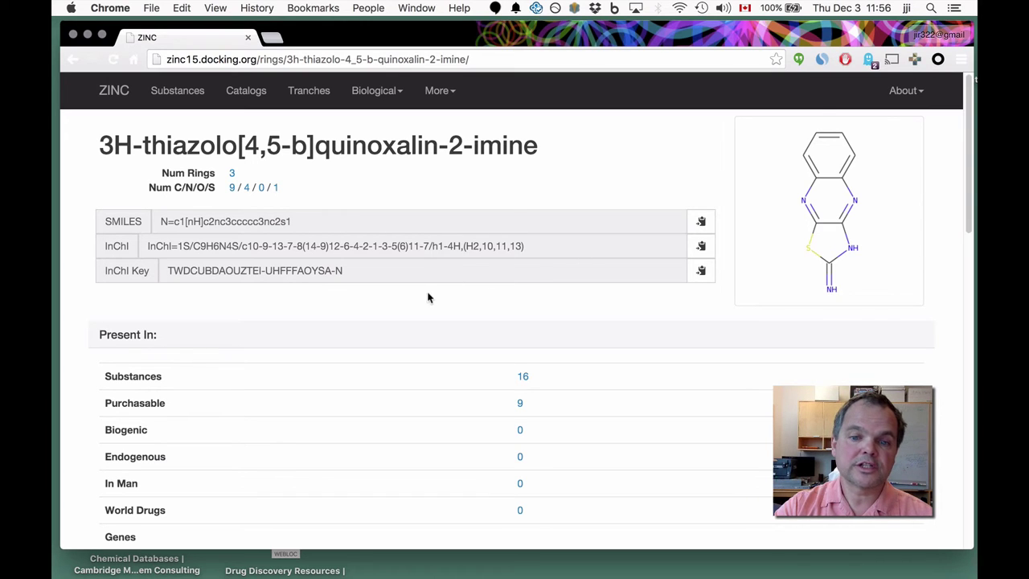
List all substances containing 3H-thiazolo[4,5-b]quinoxalin-2-imine and download the current page of them in SDF format
{"action": "left_click", "coordinate": [523, 378]}
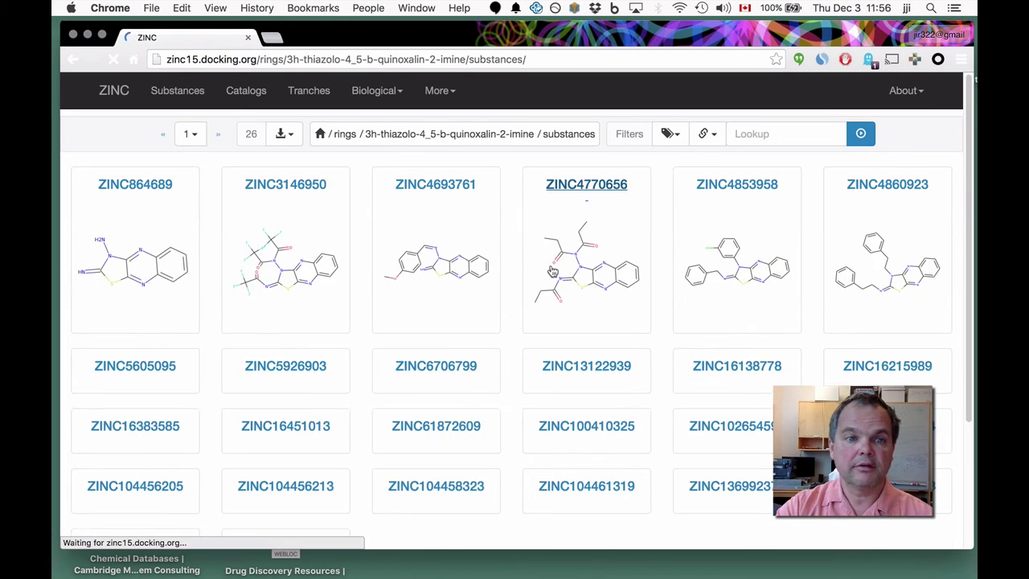
{"action": "left_click", "coordinate": [202, 139]}
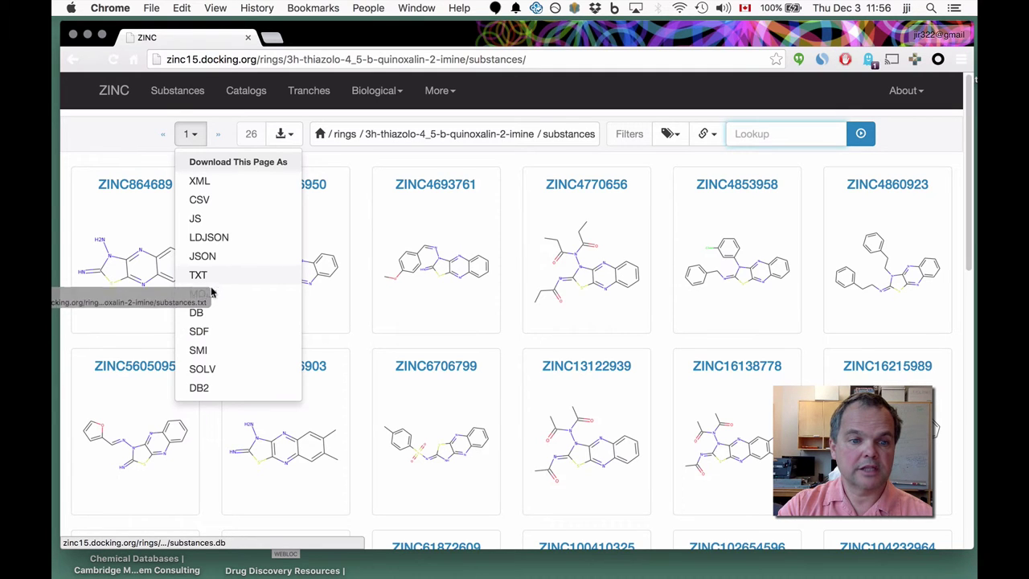
{"action": "left_click", "coordinate": [201, 332]}
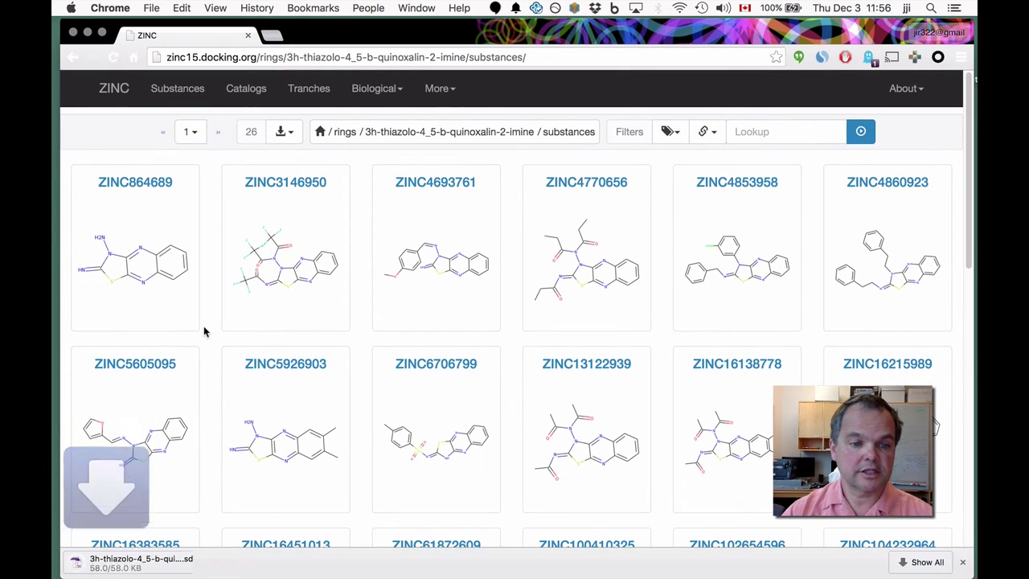
Open the downloaded SDF file in DataWarrior, browse its table of structures, and highlight the fourth molecule in the third row of the structure grid
{"action": "left_click", "coordinate": [180, 562]}
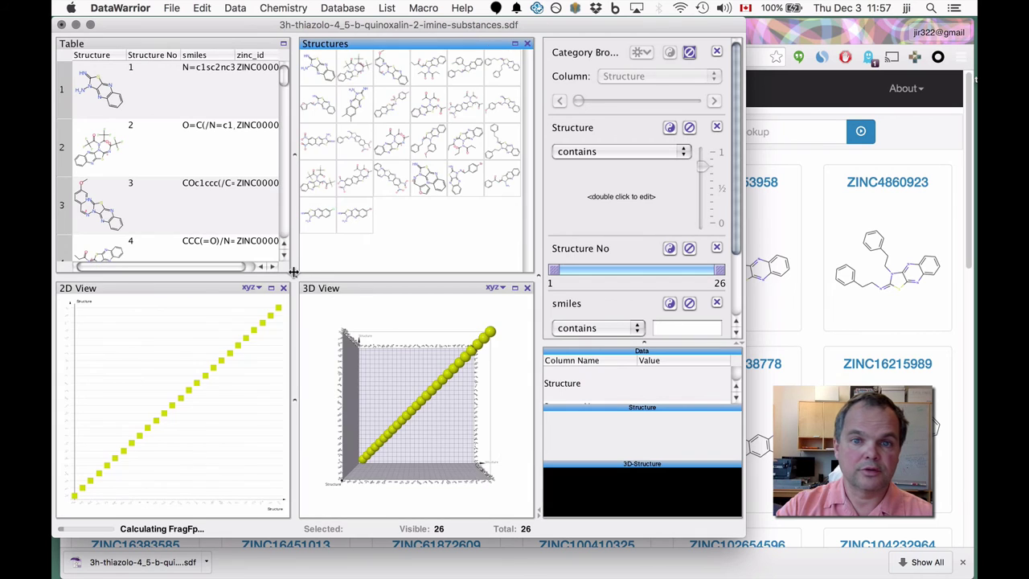
{"action": "scroll", "coordinate": [281, 156], "scroll_direction": "down", "scroll_amount": 8}
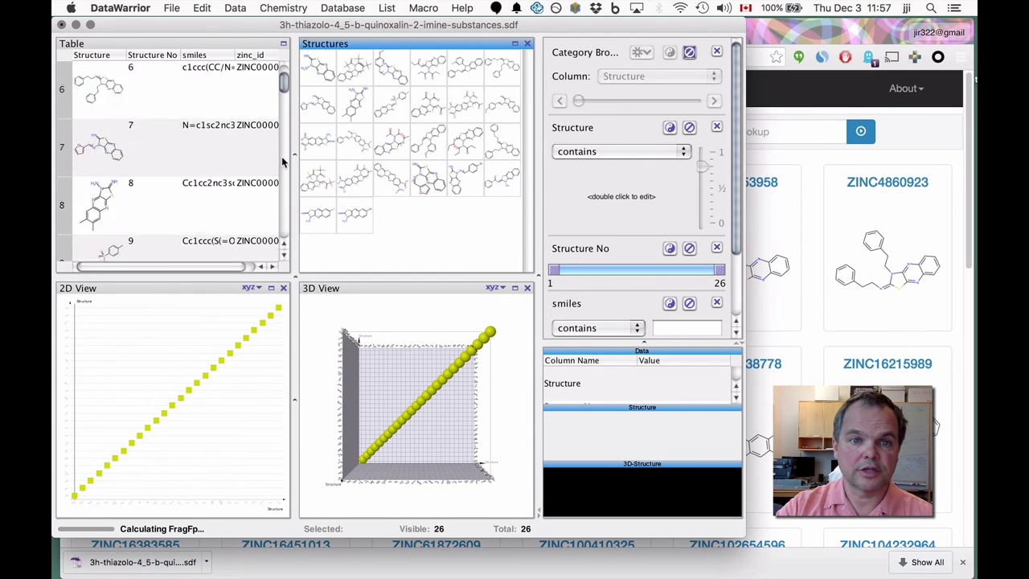
{"action": "left_click", "coordinate": [415, 157]}
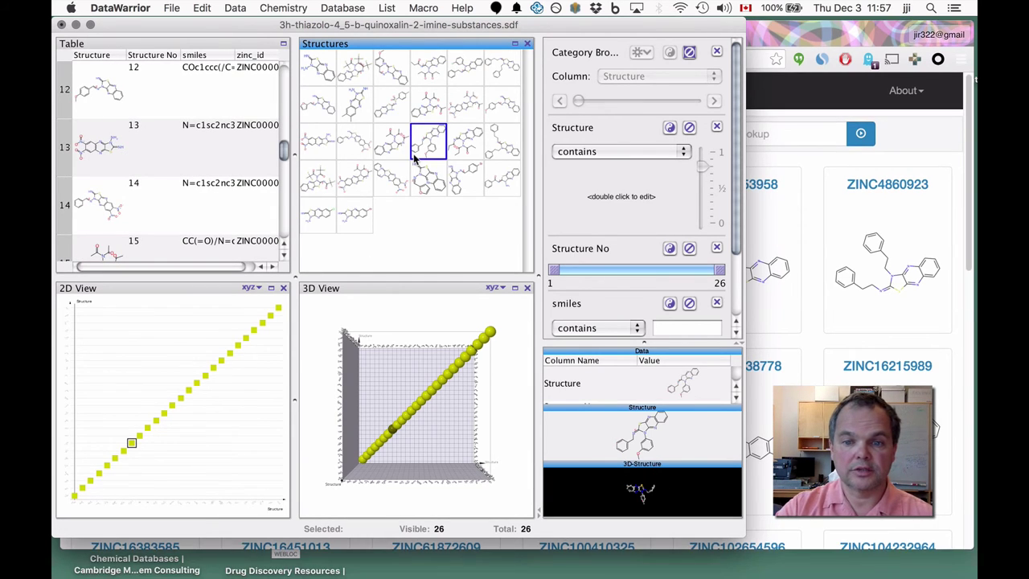